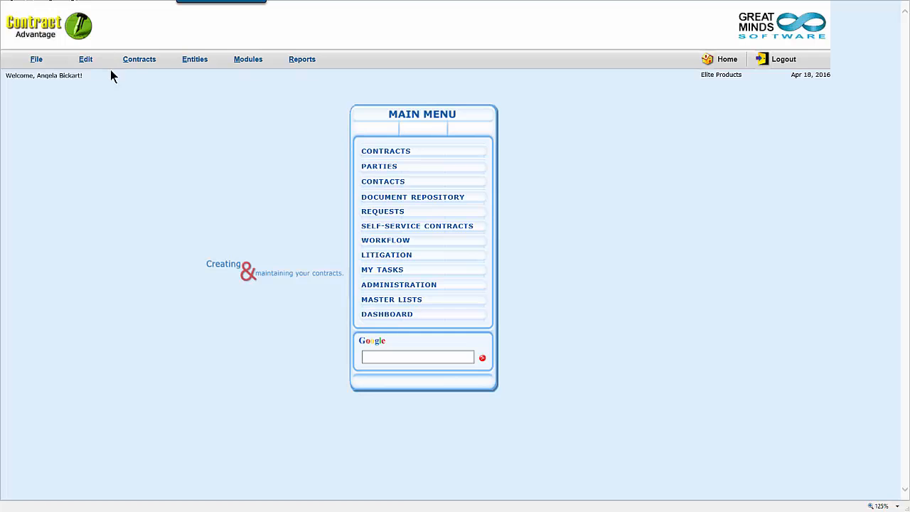
- Open the Contracts menu from the Main Menu home screen
click(139, 60)
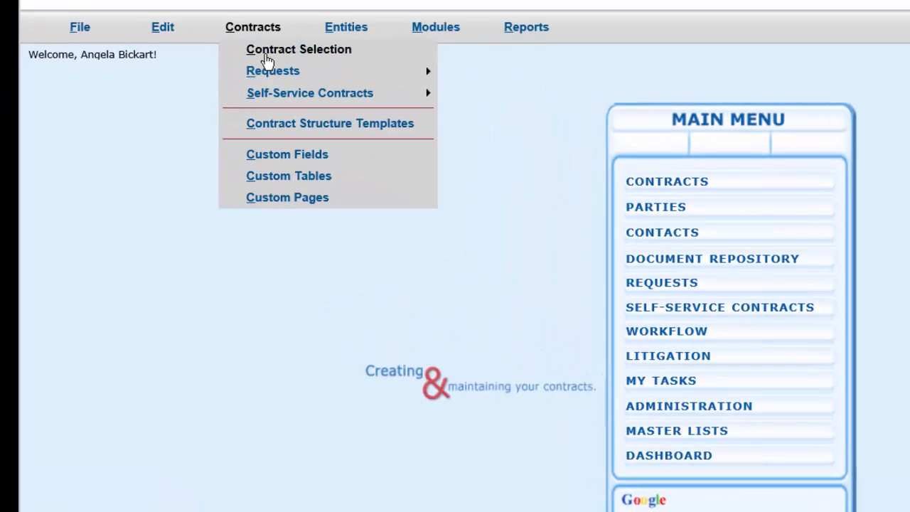
- Go to Contract Selection to list all 187 contracts, toggling Search Parameters and opening Reports
click(319, 47)
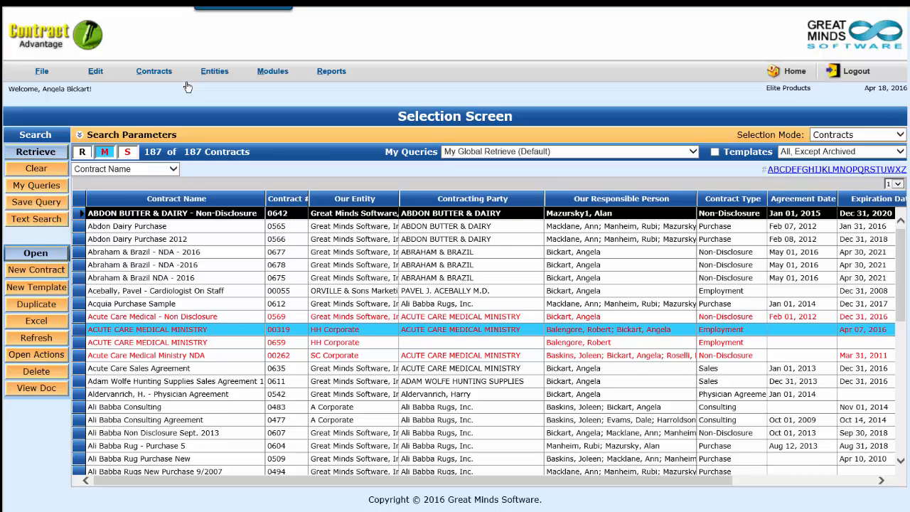
click(79, 135)
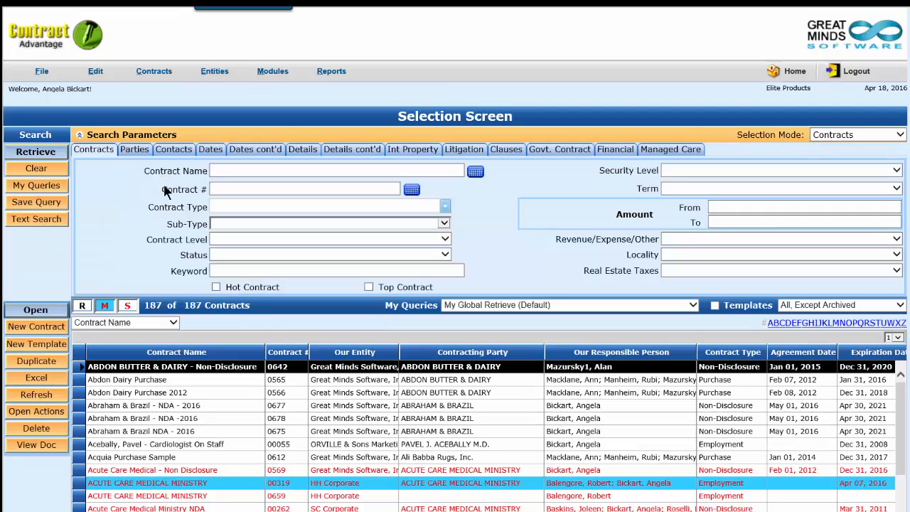
click(80, 135)
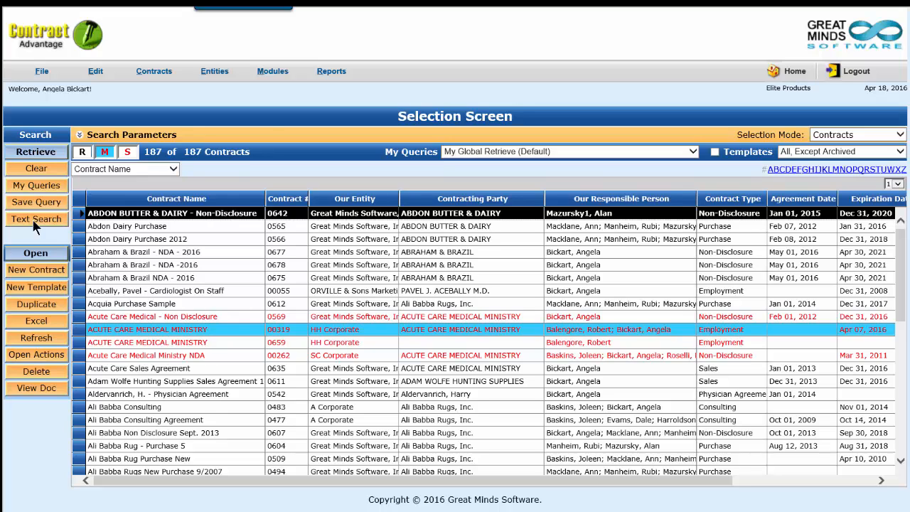
click(337, 75)
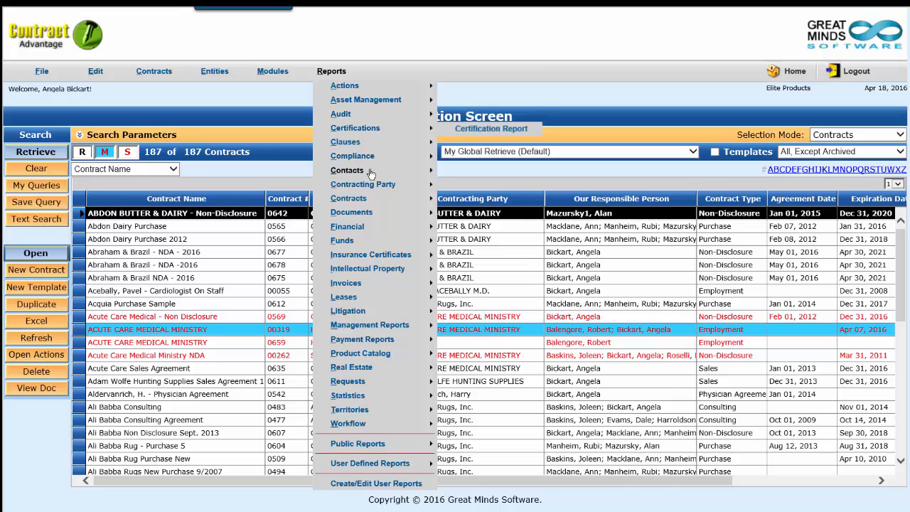
- Start a new contract from the Selection Screen's New Contract button
mouse_move(371, 202)
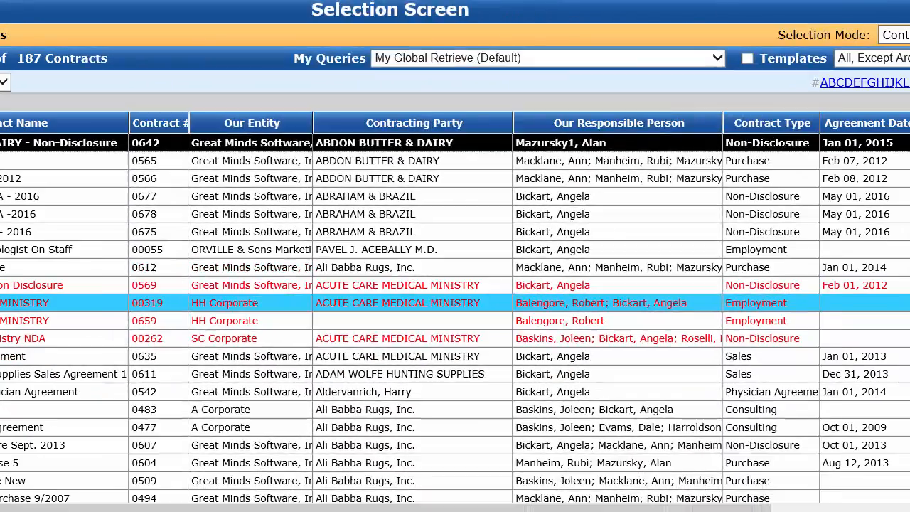
click(114, 339)
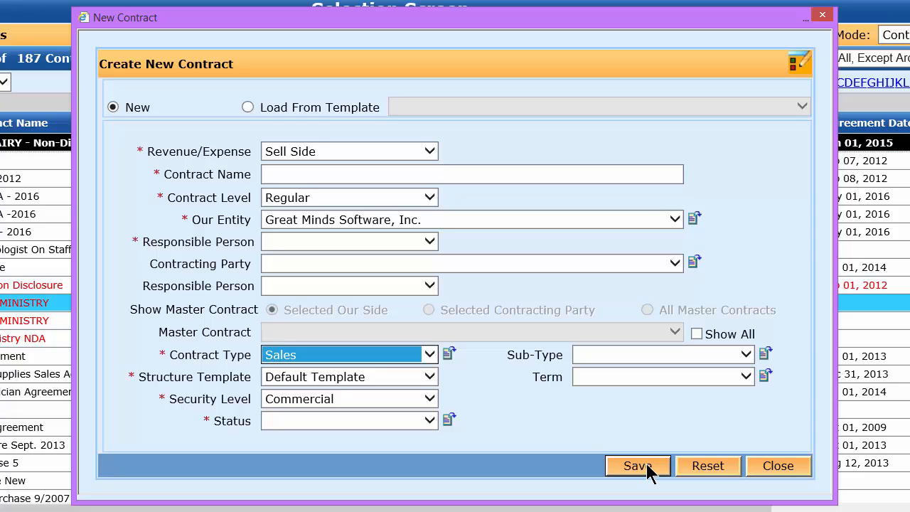
- Load the Non-Disclosure Template into the new contract form, keeping Revenue/Expense as Other
click(248, 107)
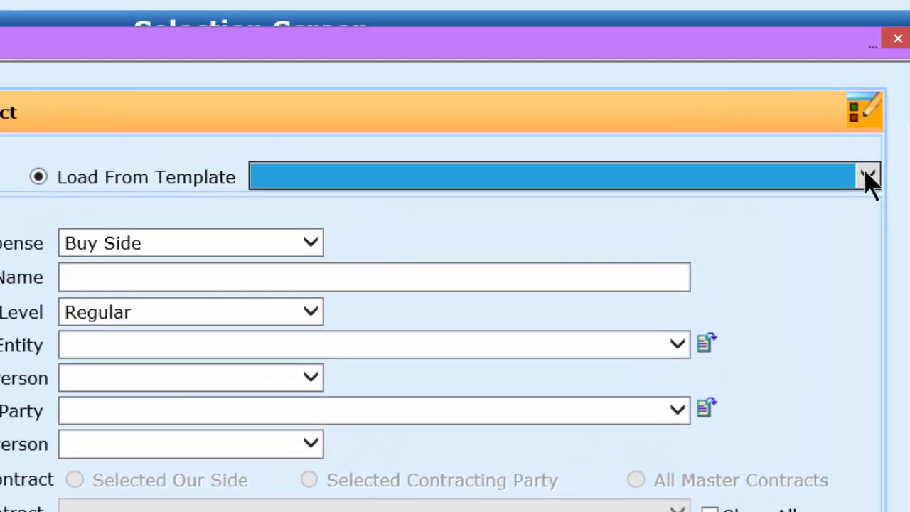
click(801, 107)
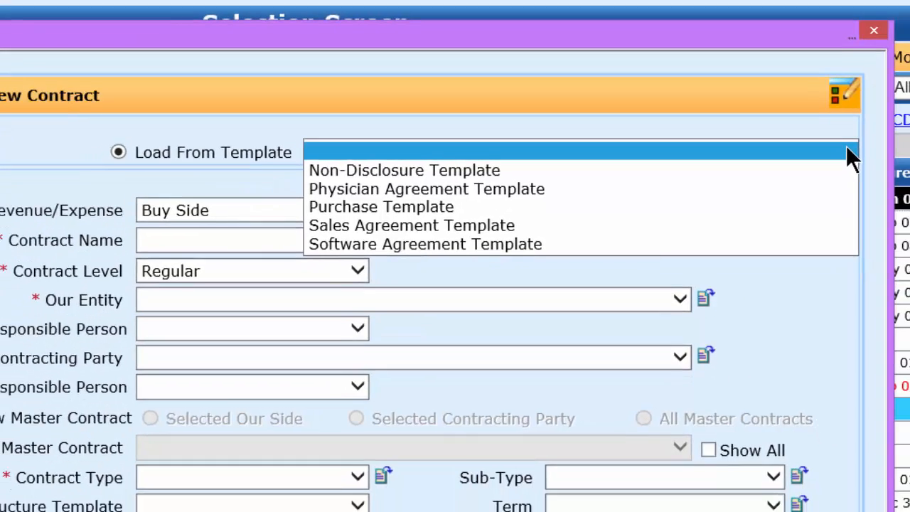
click(853, 200)
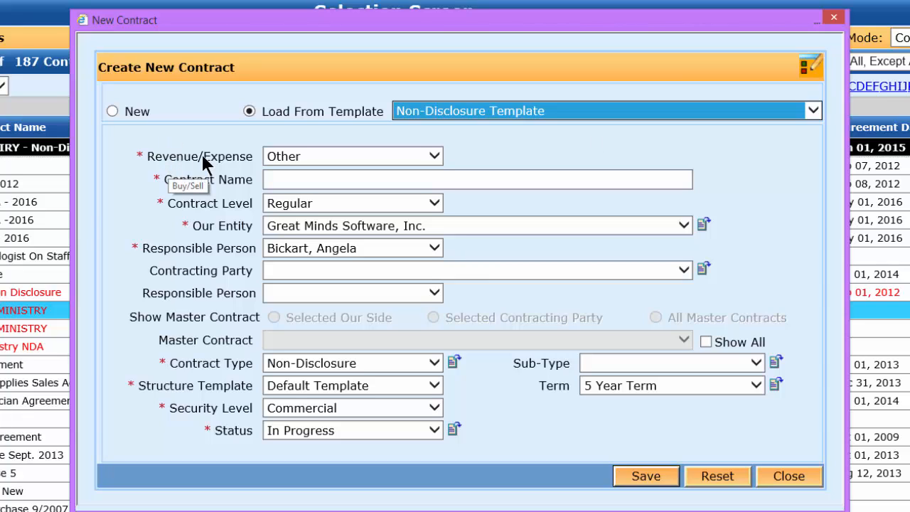
click(437, 156)
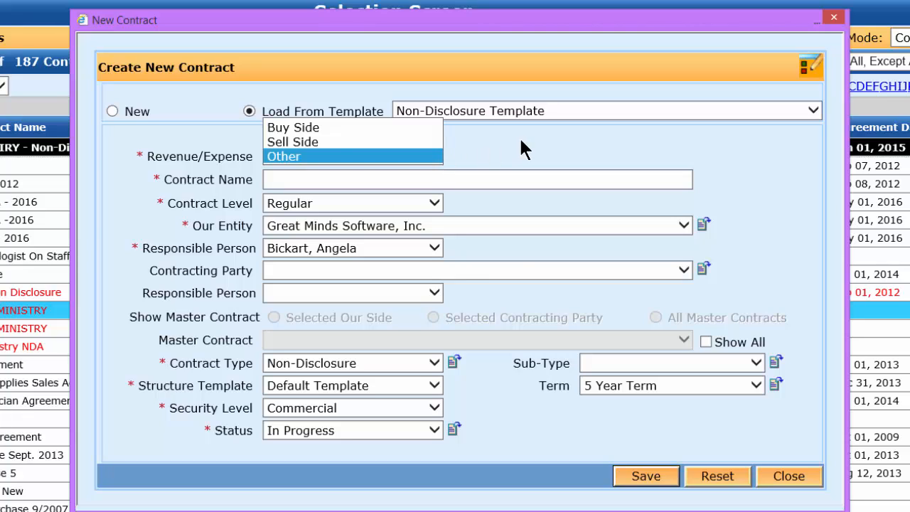
click(284, 156)
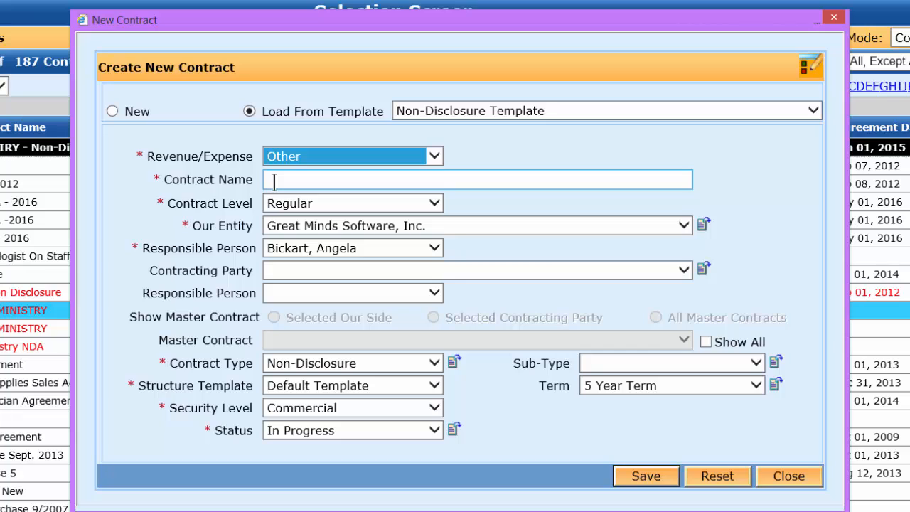
- Name the contract 'Abraham & Brazil - NDA - 2016' and keep the contract level Regular
click(274, 181)
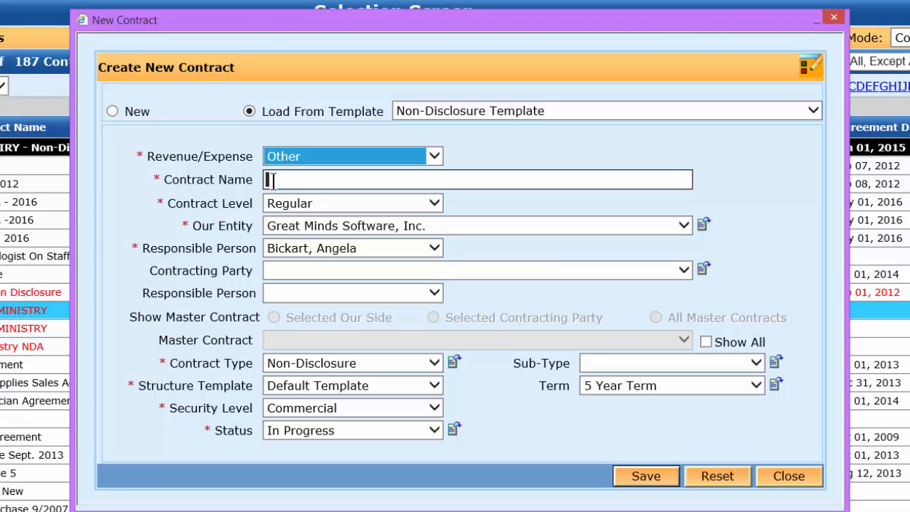
text(Abraham & Brazil)
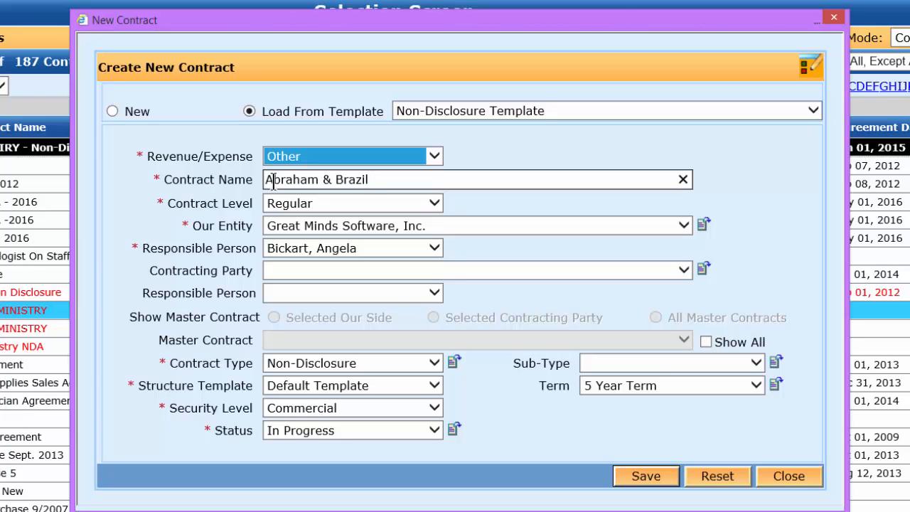
text( - NDA - 2016)
click(454, 200)
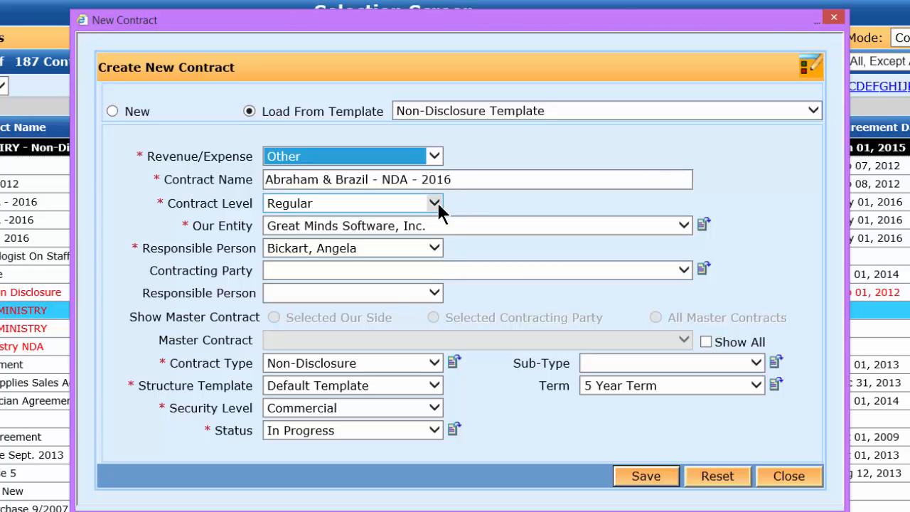
click(430, 202)
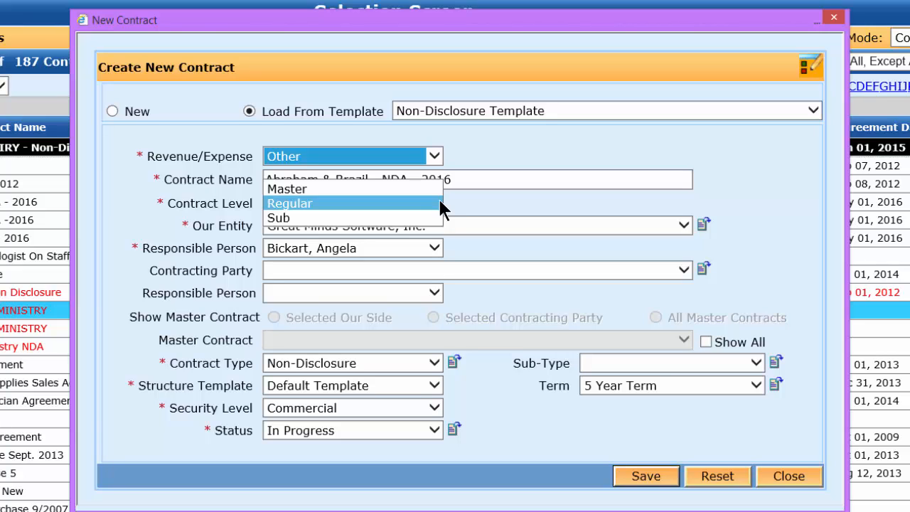
click(439, 204)
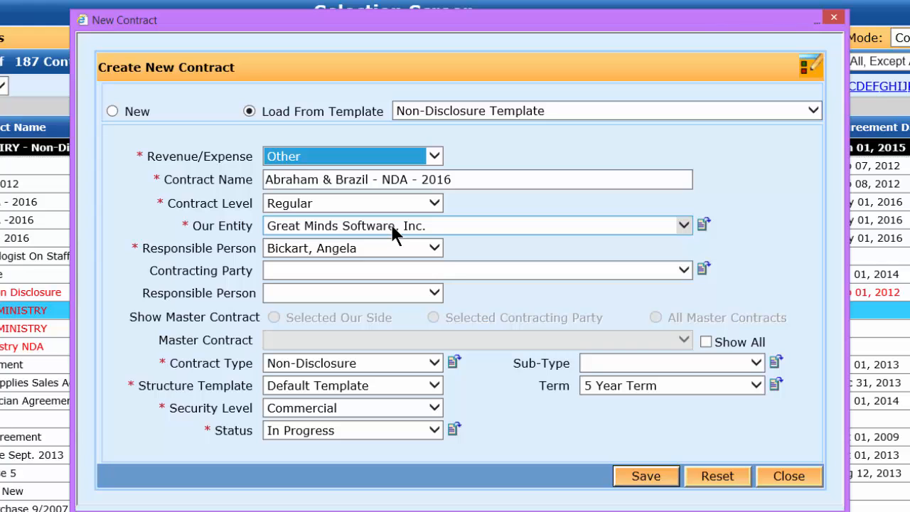
- Keep Great Minds Software, Inc. as our entity and set ABRAHAM & BRAZIL as contracting party
click(681, 222)
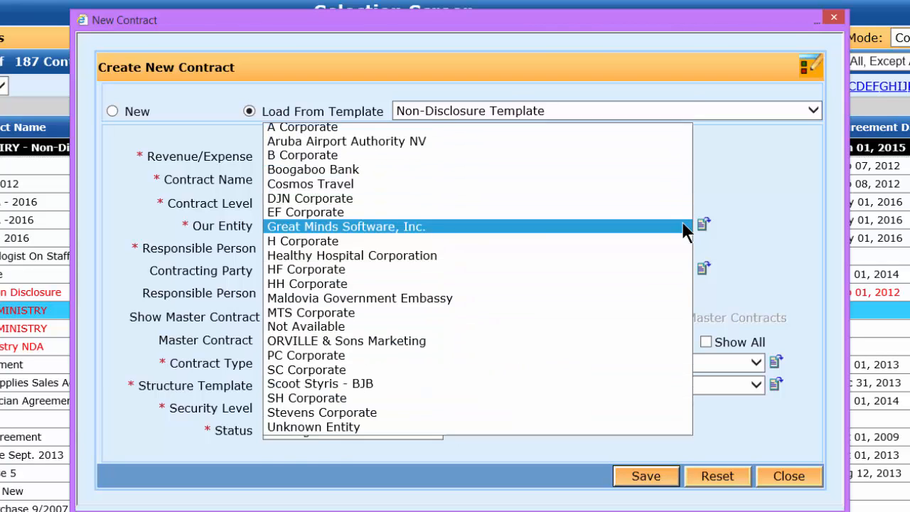
click(726, 186)
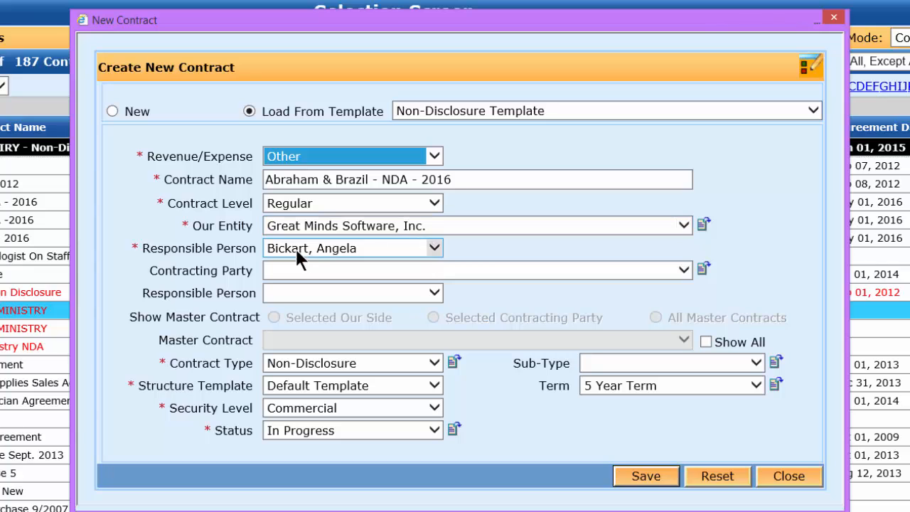
click(683, 270)
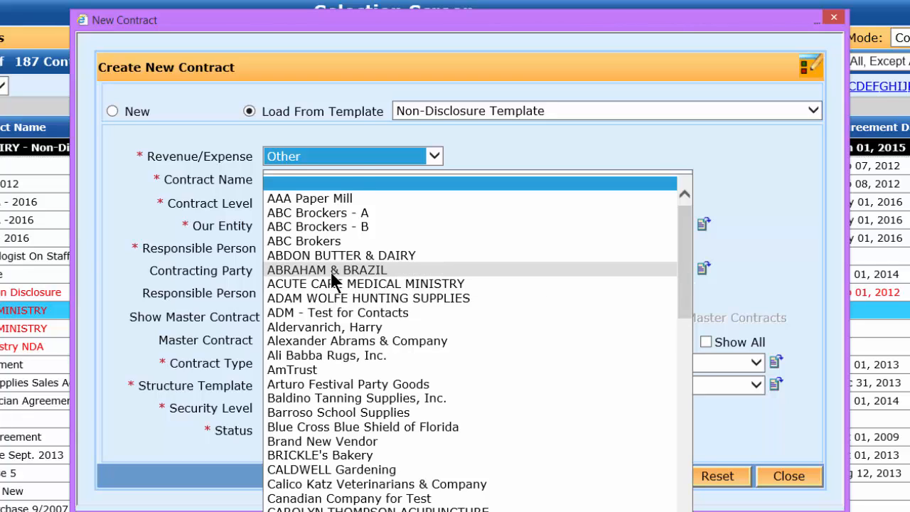
click(359, 271)
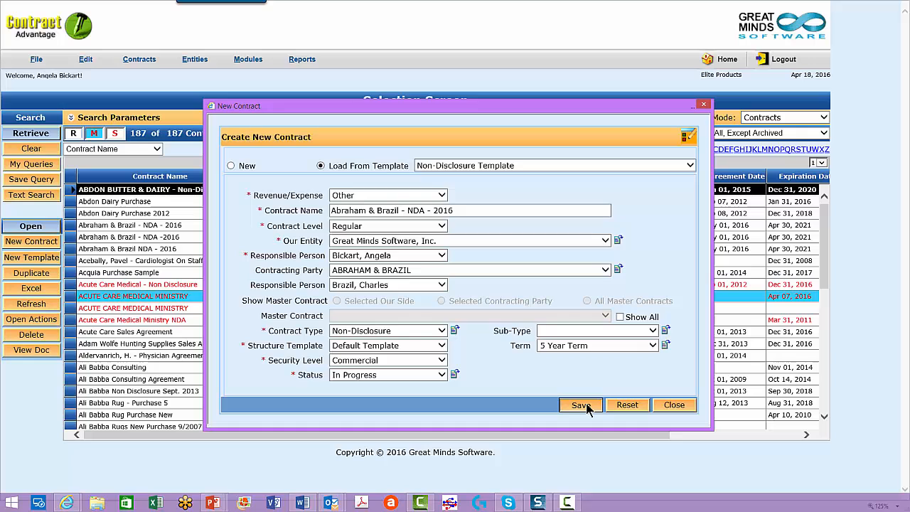
- Save the new contract and scroll through its Contract Summary with template details and key dates
click(612, 432)
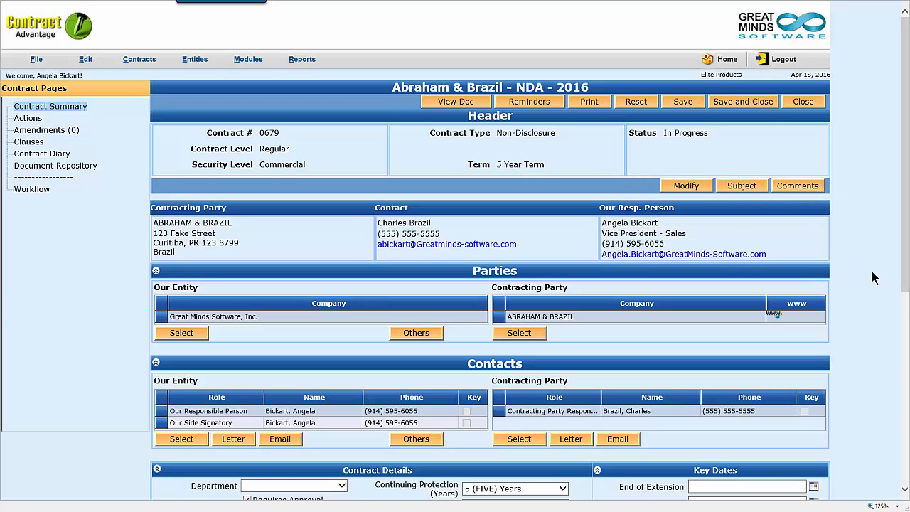
scroll(873, 278, down, 2)
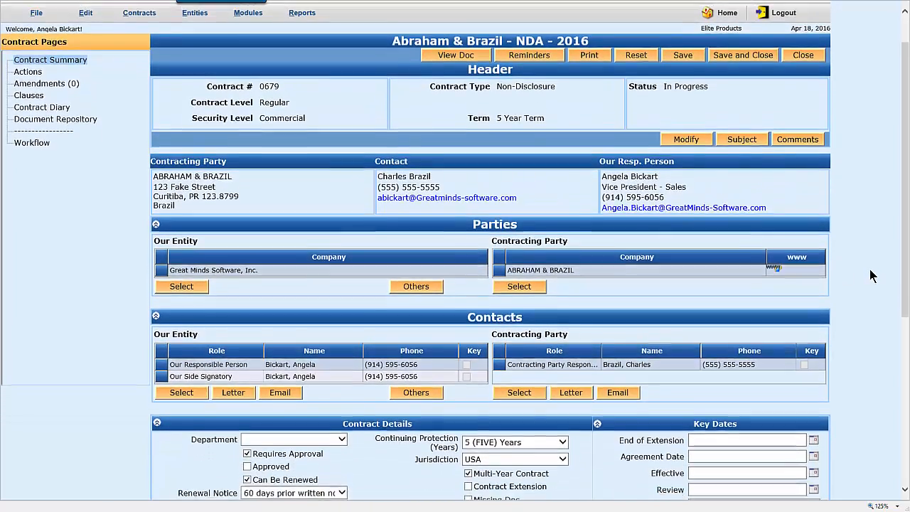
scroll(874, 276, down, 2)
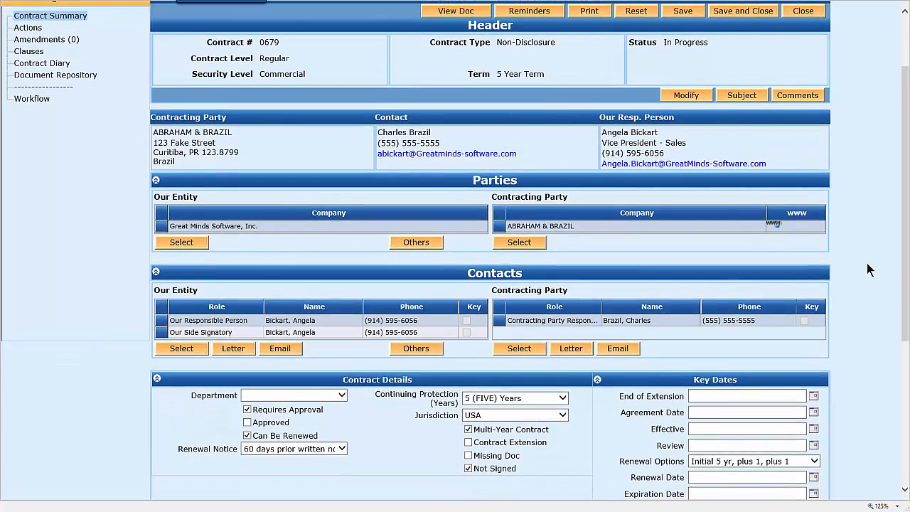
scroll(867, 270, down, 1)
scroll(867, 270, down, 1)
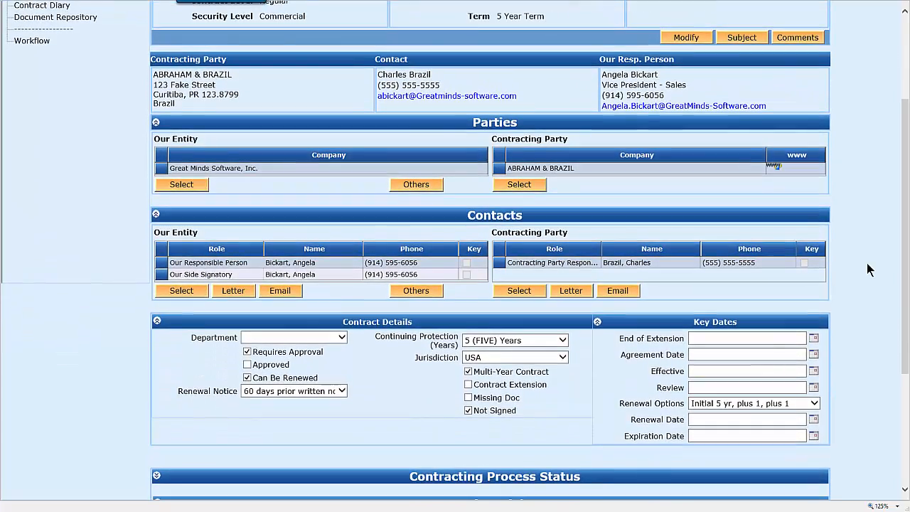
scroll(869, 235, down, 2)
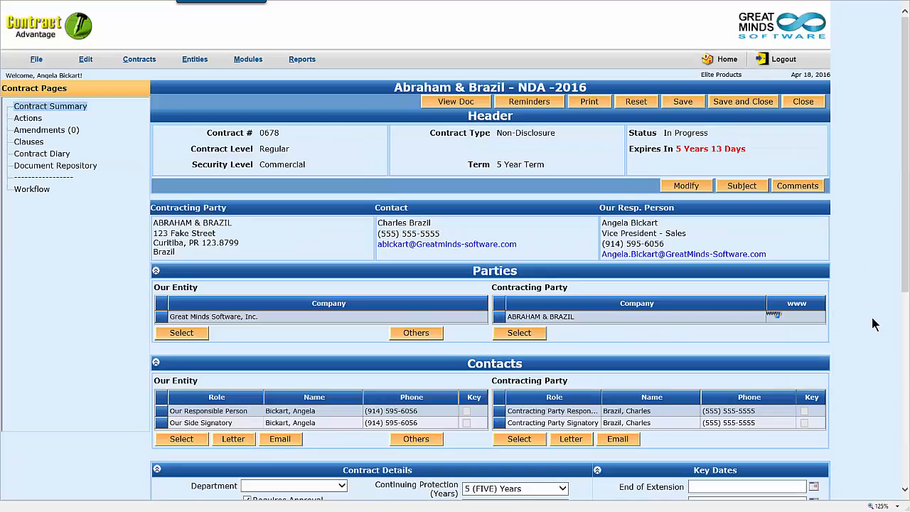
scroll(874, 325, down, 6)
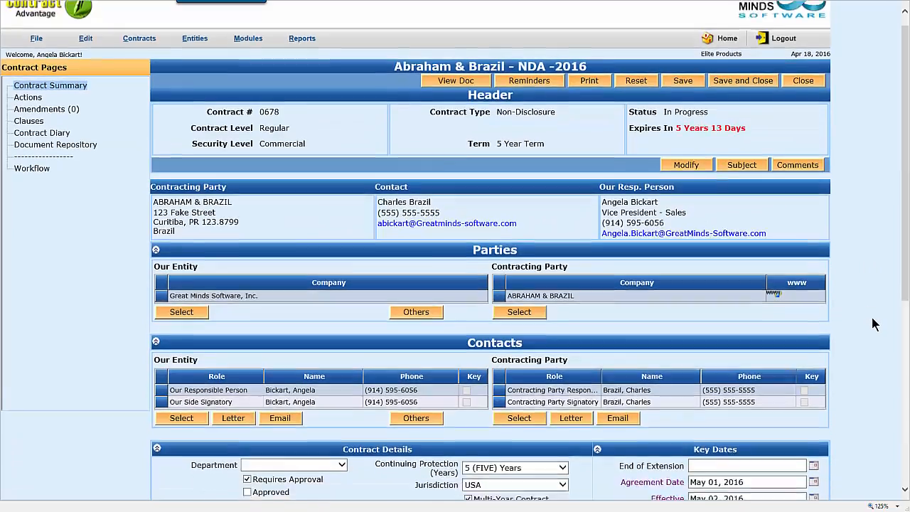
scroll(876, 323, down, 2)
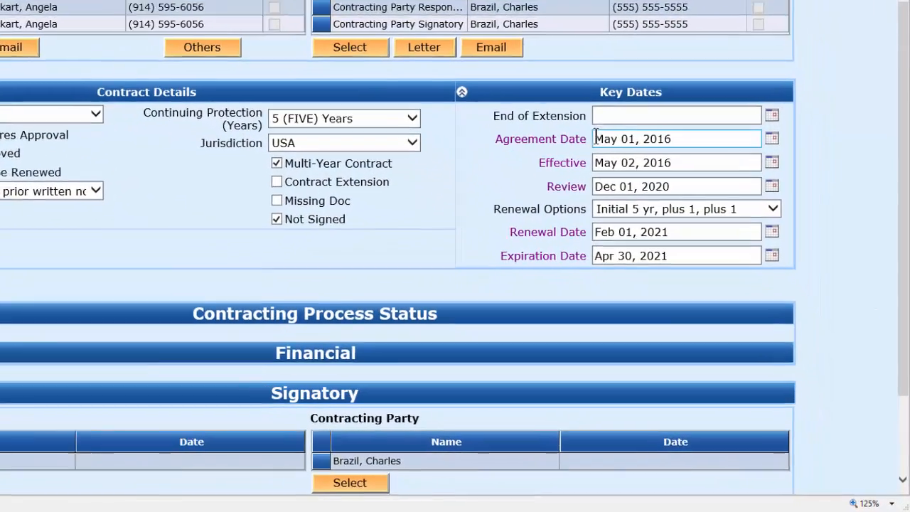
drag(689, 252, 748, 251)
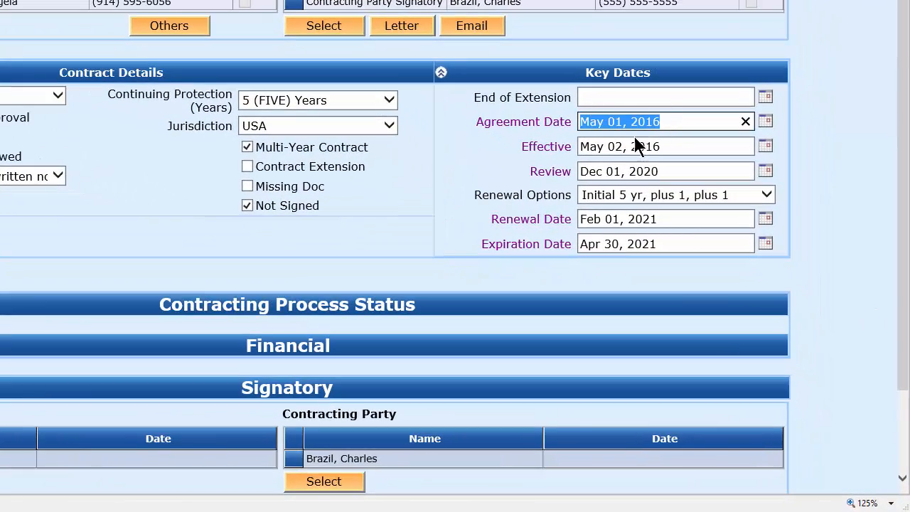
click(579, 145)
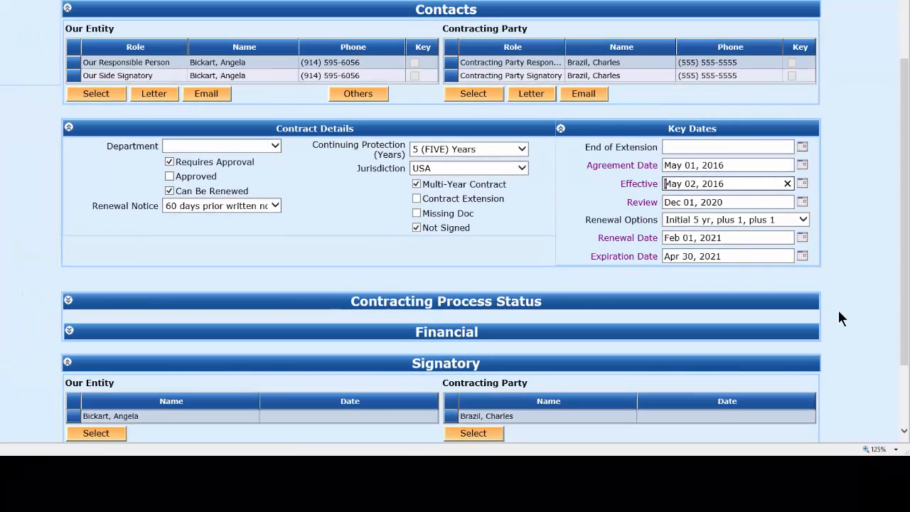
scroll(838, 312, down, 3)
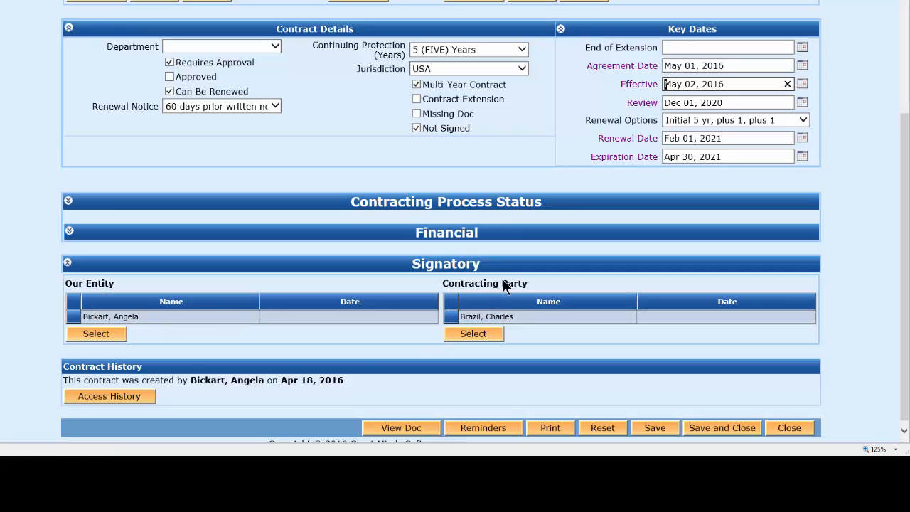
- Select the contracting party's ticked contact as signatory and save the choice
click(474, 335)
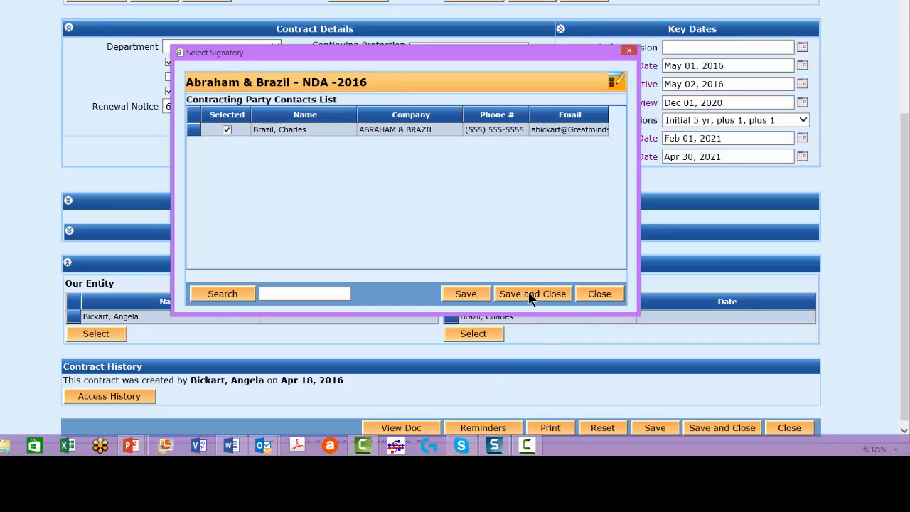
click(600, 293)
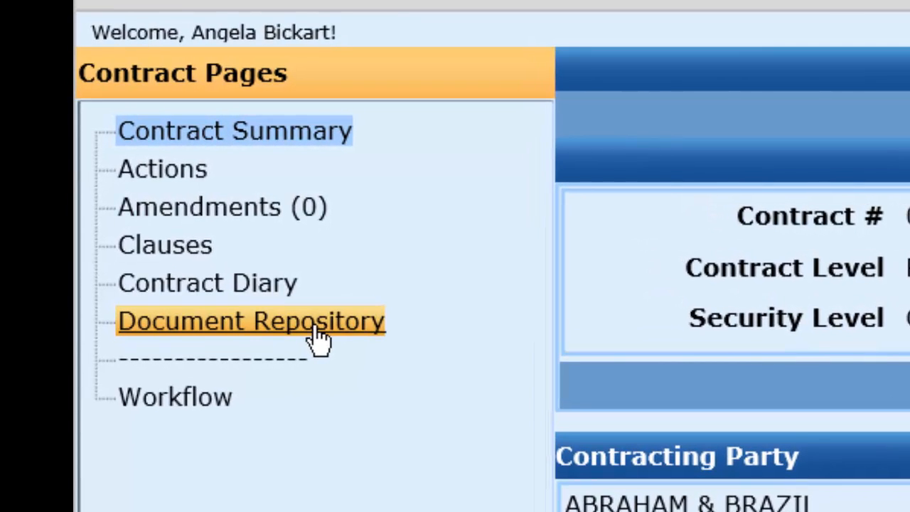
- Open the Clauses page and expand it to show General Terms, Renewal Terms and Continuing Protection
click(144, 250)
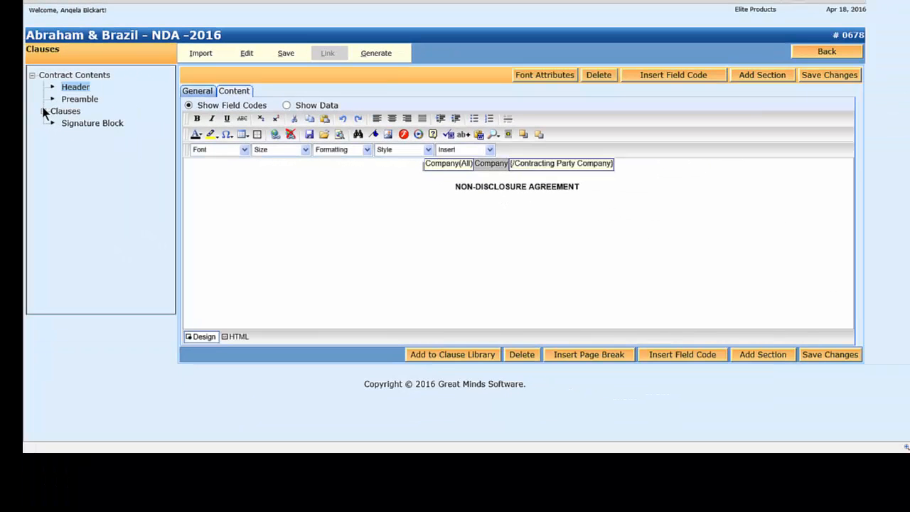
click(44, 111)
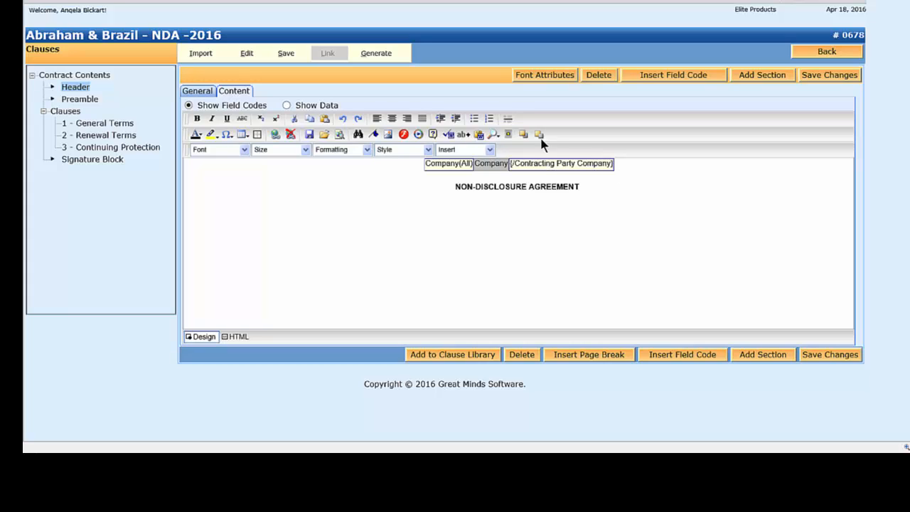
mouse_move(398, 51)
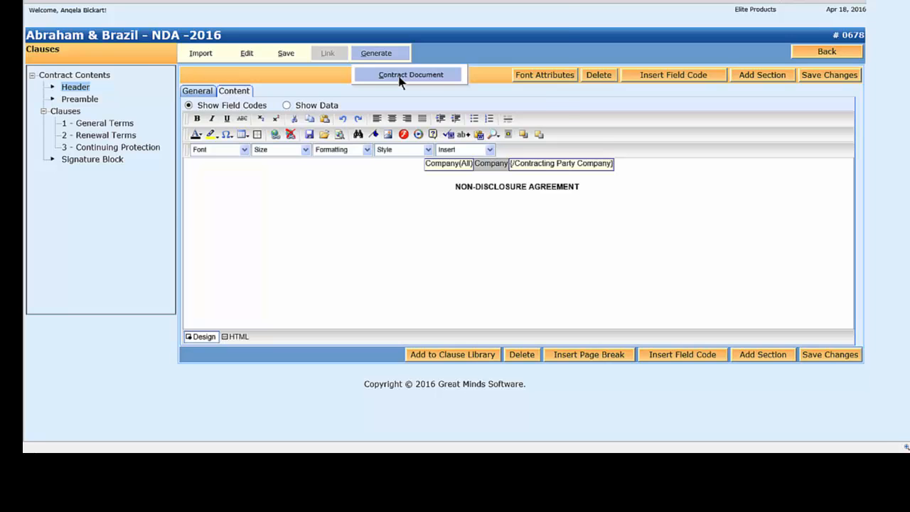
- Generate the contract document as an editable Word file and open the downloaded 68.doc
click(399, 78)
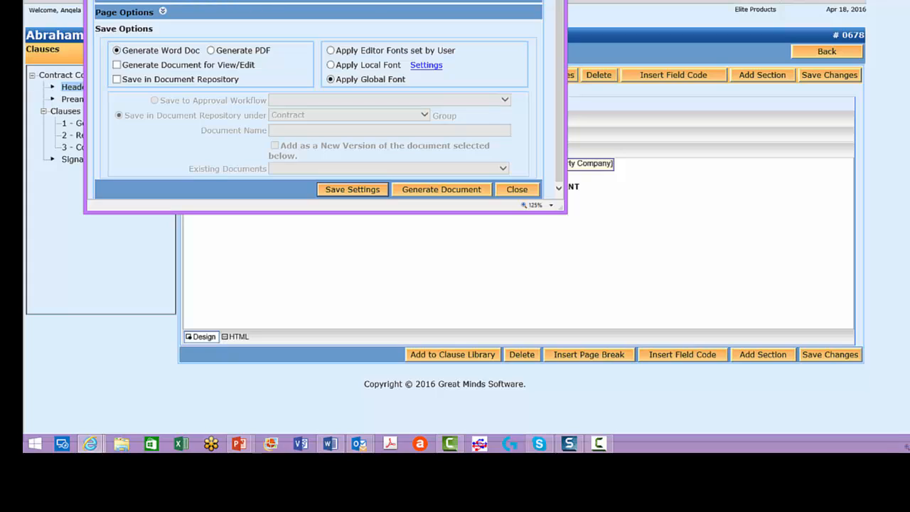
click(412, 190)
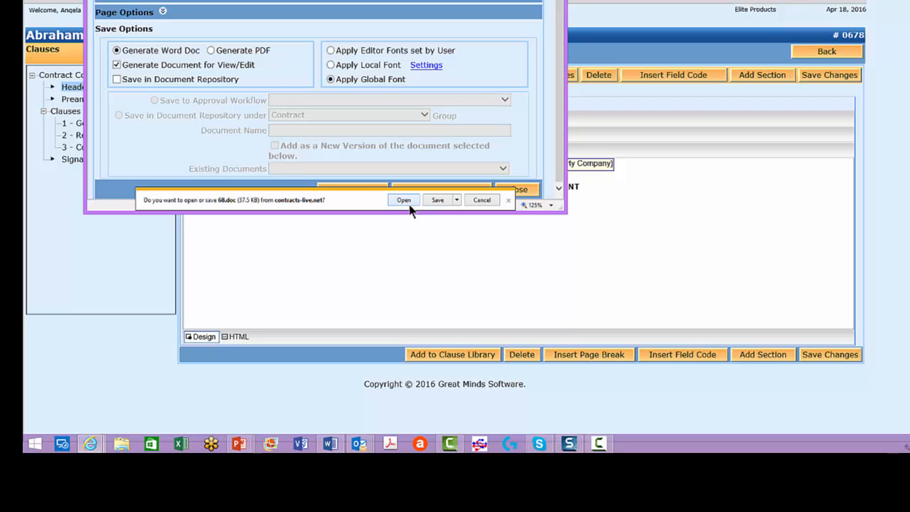
click(409, 202)
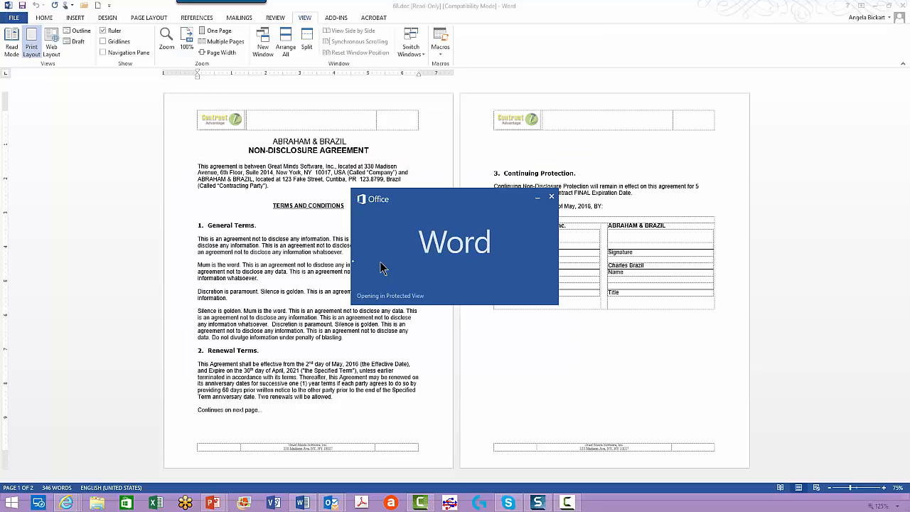